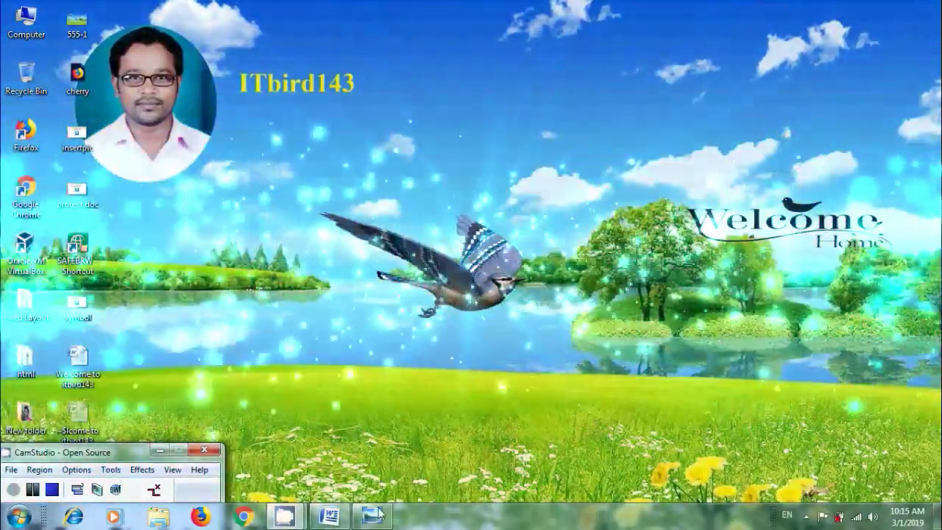
Show the Inserting Pictures title image, then switch to the 'Welcome to itbird143' Word document.
{"action": "left_click", "coordinate": [373, 515]}
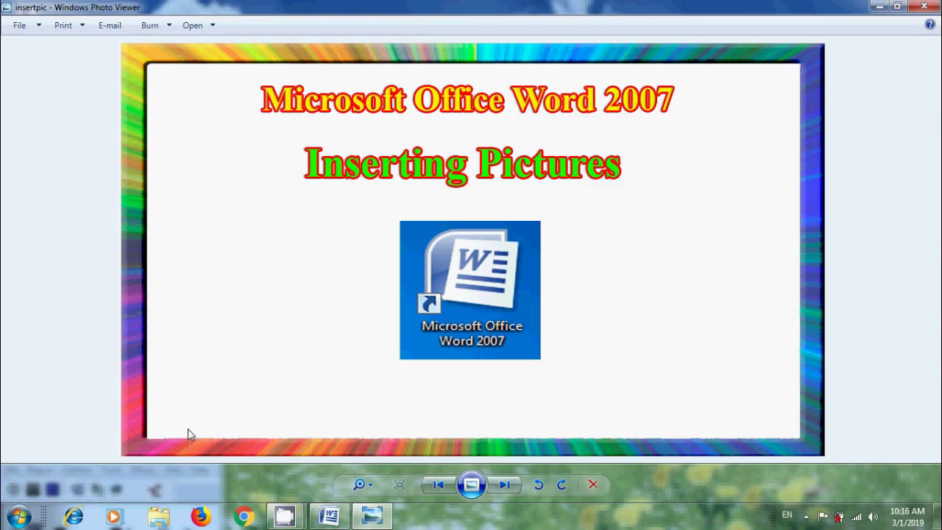
{"action": "left_click", "coordinate": [339, 509]}
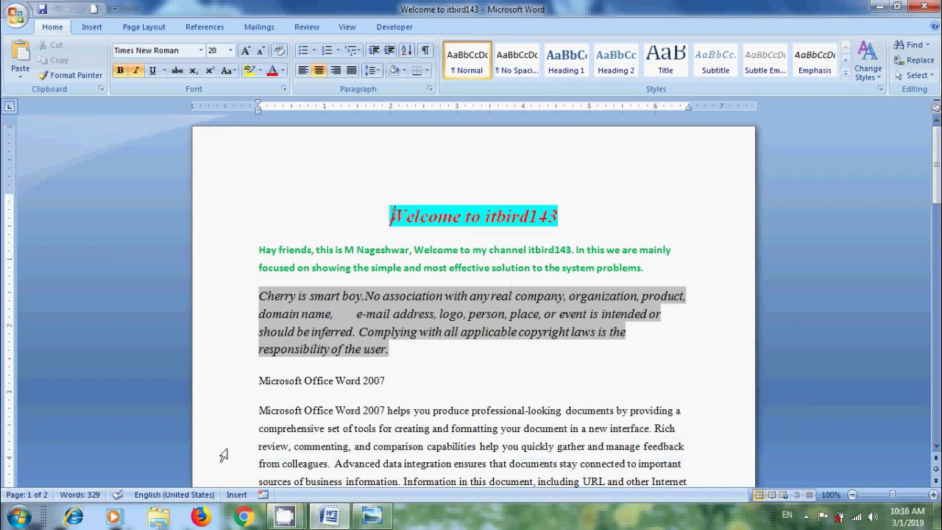
Place the cursor after 'system problems.' in the green intro and show the Insert ribbon.
{"action": "left_click", "coordinate": [651, 270]}
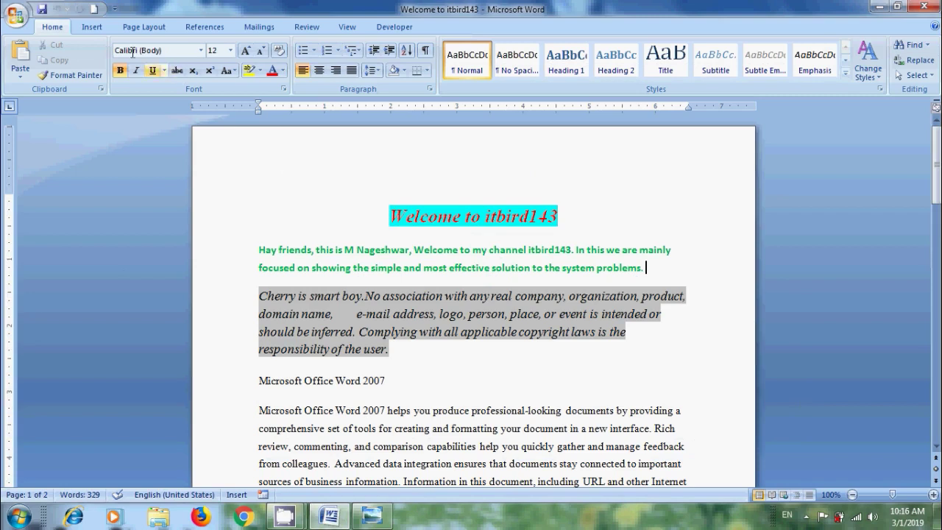
{"action": "left_click", "coordinate": [94, 27]}
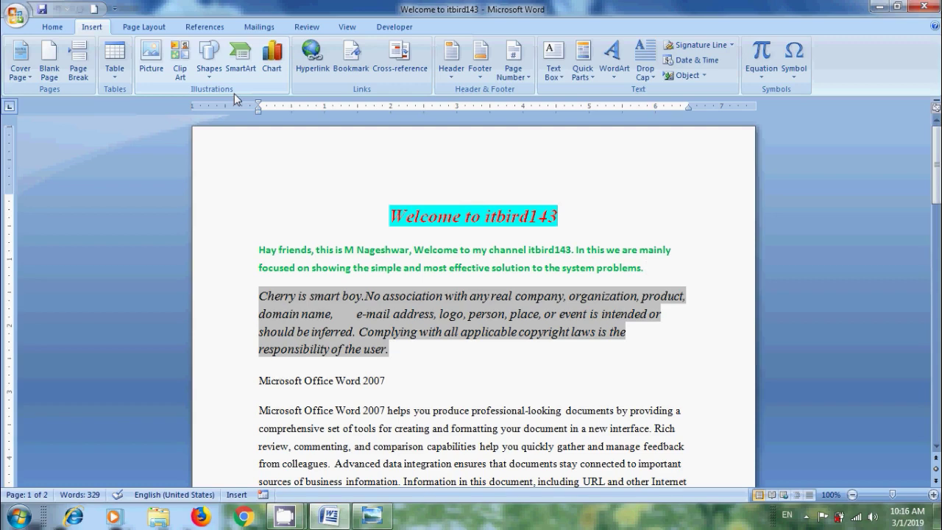
Start a picture insert and browse to the desktop's New folder.
{"action": "left_click", "coordinate": [154, 69]}
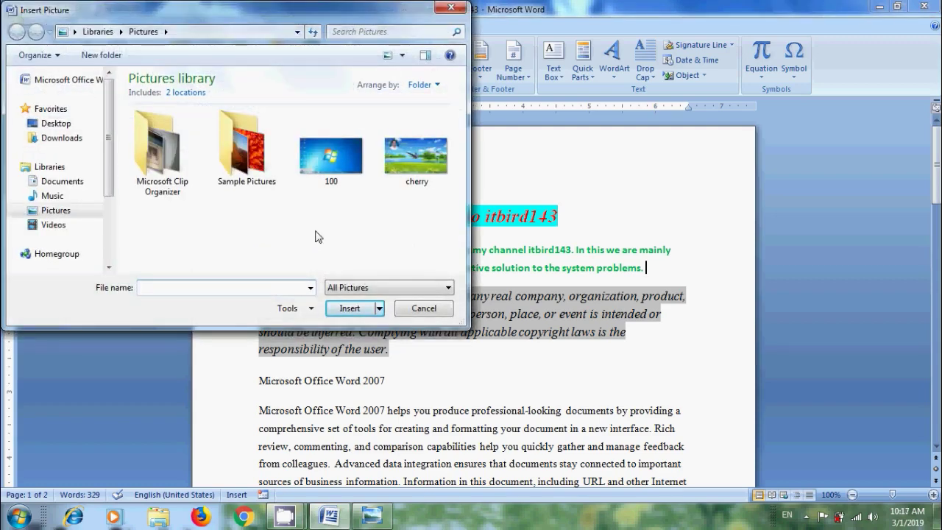
{"action": "left_click", "coordinate": [65, 125]}
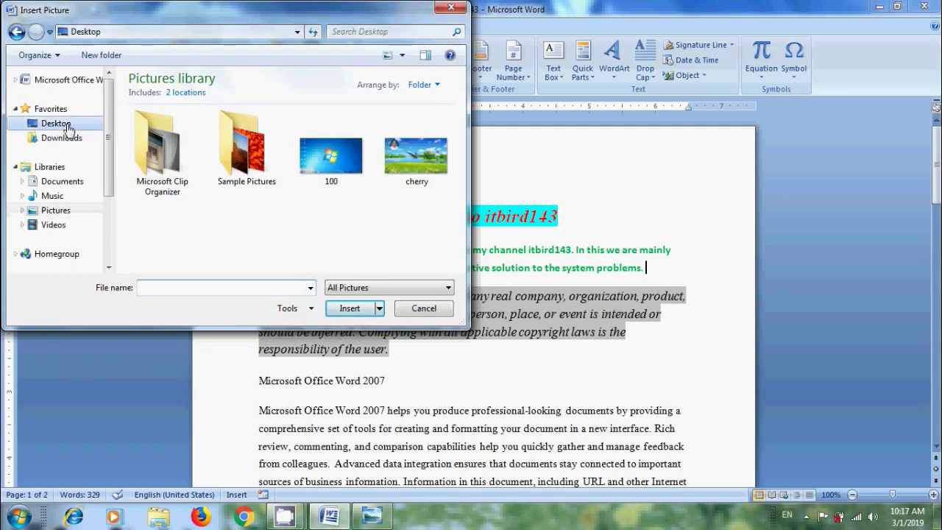
{"action": "double_click", "coordinate": [423, 193]}
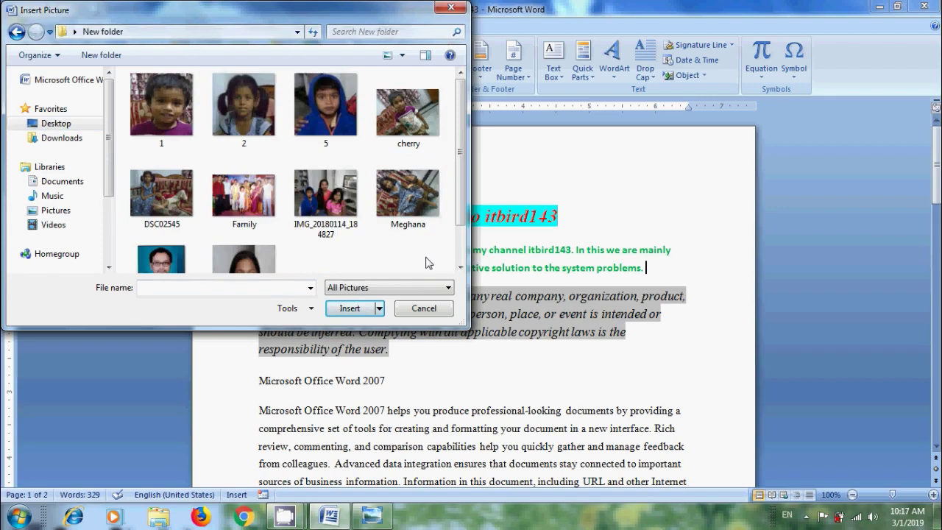
Try the JPEG, PNG and Bitmap filters, then insert IMG_20180114_184827 with all files shown.
{"action": "left_click", "coordinate": [448, 288]}
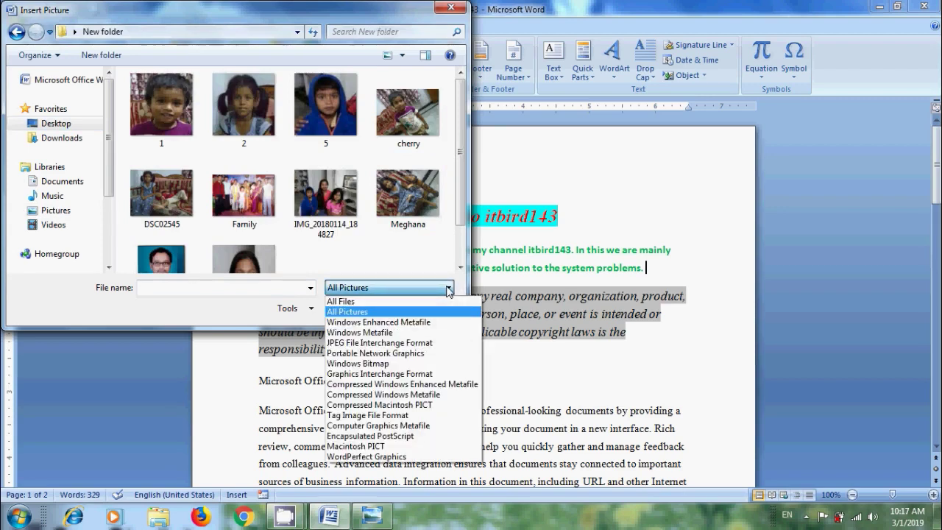
{"action": "left_click", "coordinate": [444, 343]}
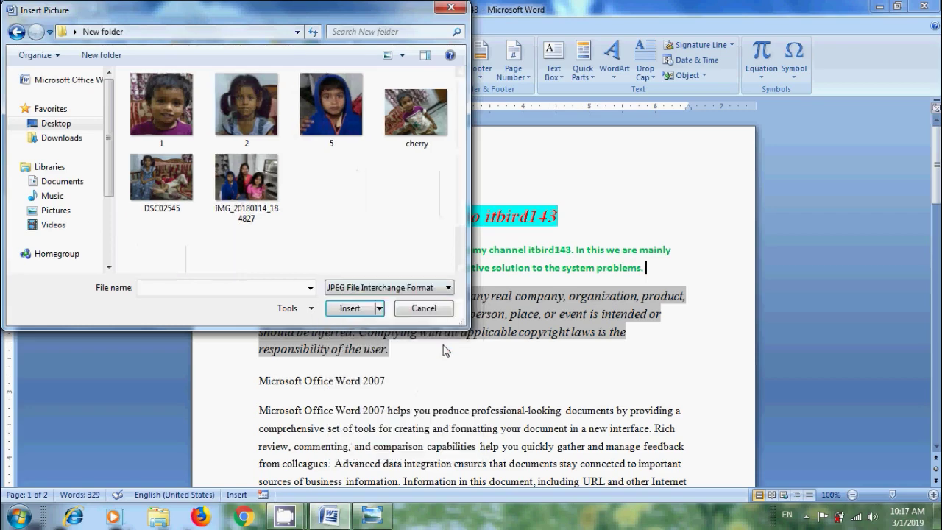
{"action": "left_click", "coordinate": [448, 288]}
{"action": "left_click", "coordinate": [441, 359]}
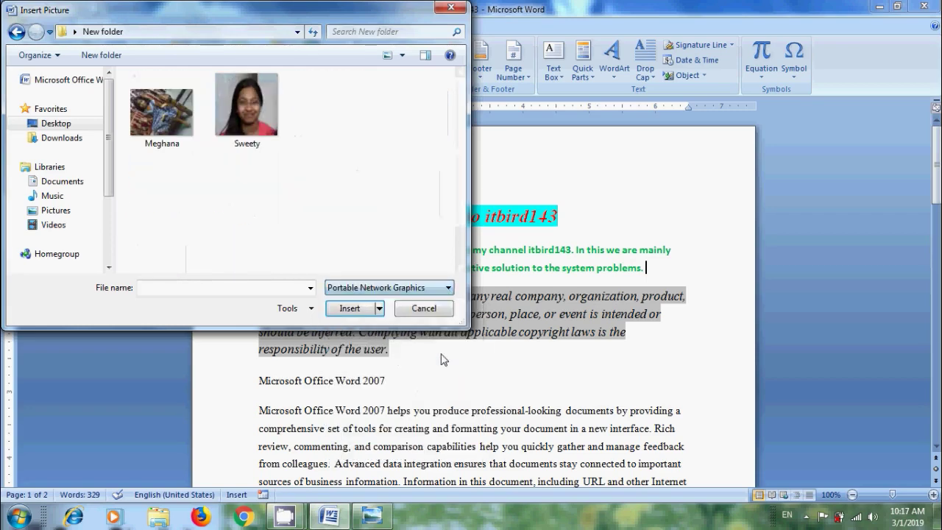
{"action": "left_click", "coordinate": [448, 288]}
{"action": "left_click", "coordinate": [429, 366]}
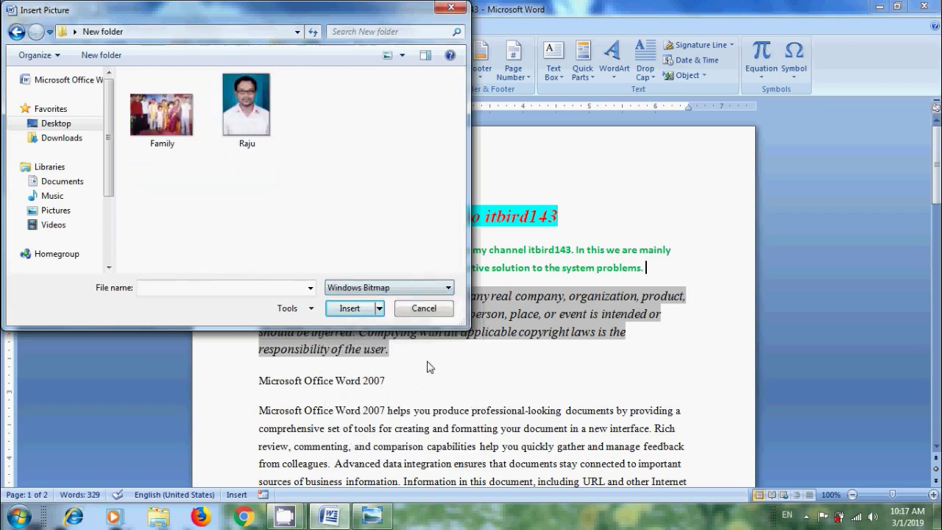
{"action": "left_click", "coordinate": [448, 288]}
{"action": "left_click", "coordinate": [404, 298]}
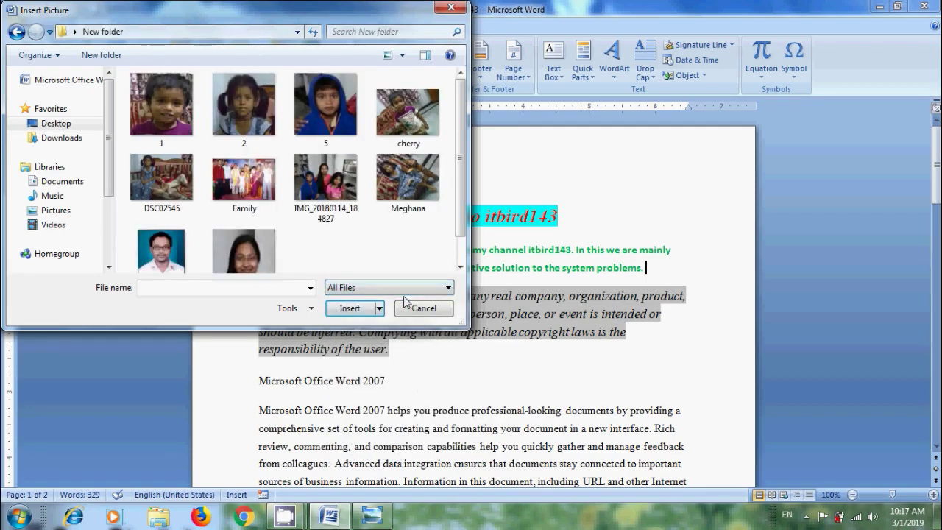
{"action": "left_click", "coordinate": [340, 193]}
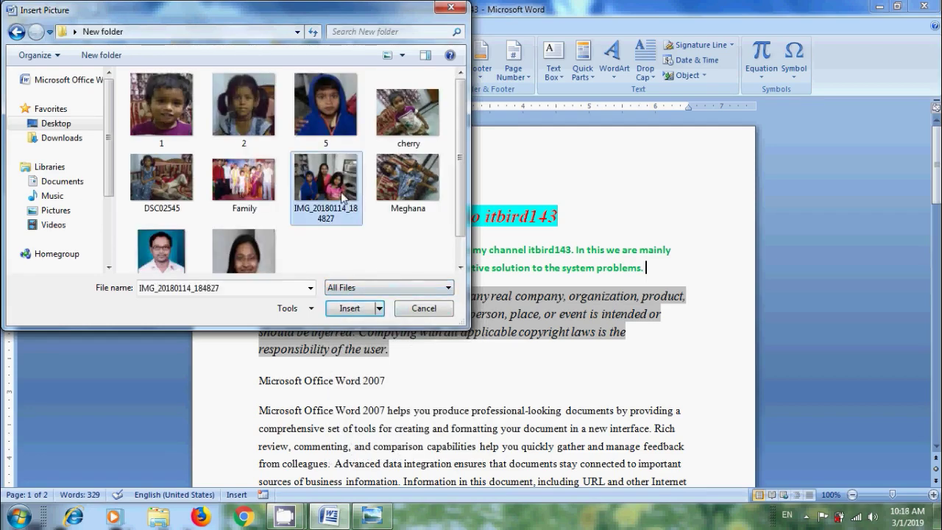
{"action": "left_click", "coordinate": [351, 308]}
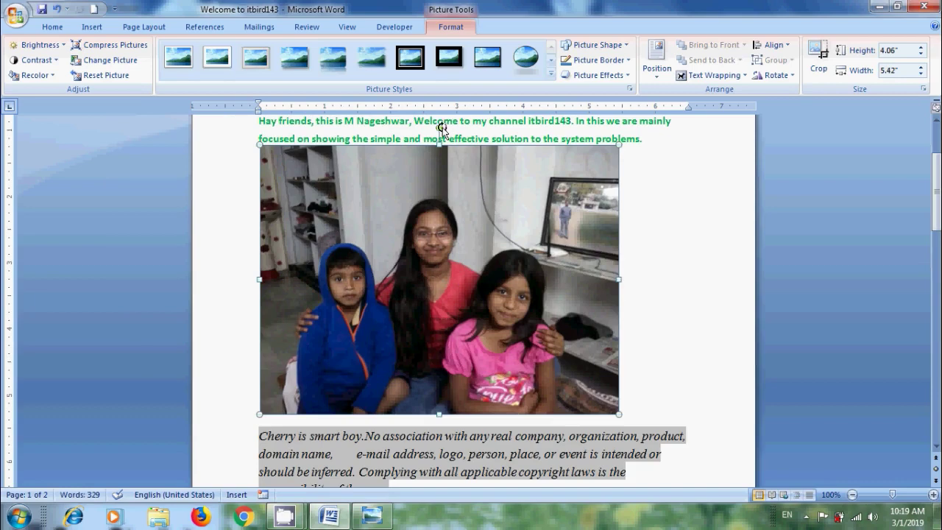
Tilt the photo with its rotation handle, shrink it to 2.64" x 3.52", and drag it toward the italic paragraph.
{"action": "left_click_drag", "start_coordinate": [439, 126], "coordinate": [513, 174]}
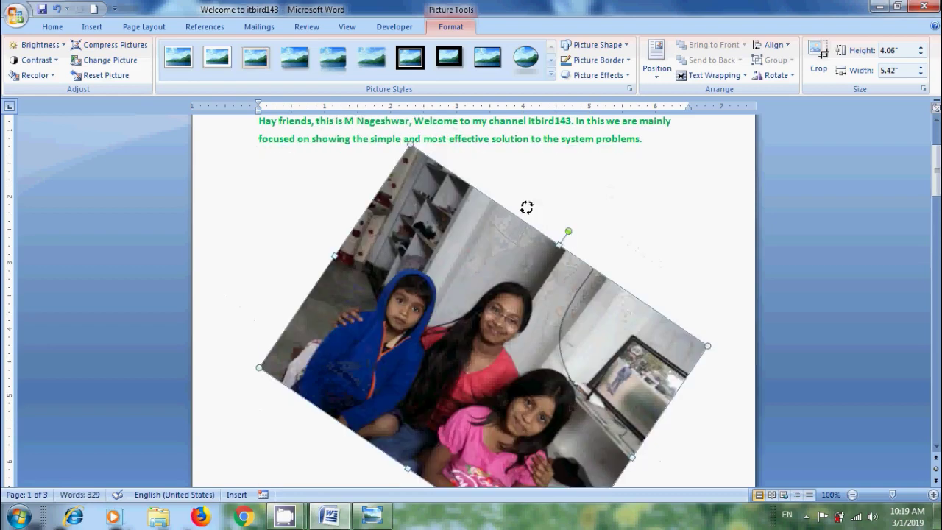
{"action": "left_click_drag", "start_coordinate": [527, 207], "coordinate": [464, 185]}
{"action": "left_click_drag", "start_coordinate": [633, 414], "coordinate": [500, 279]}
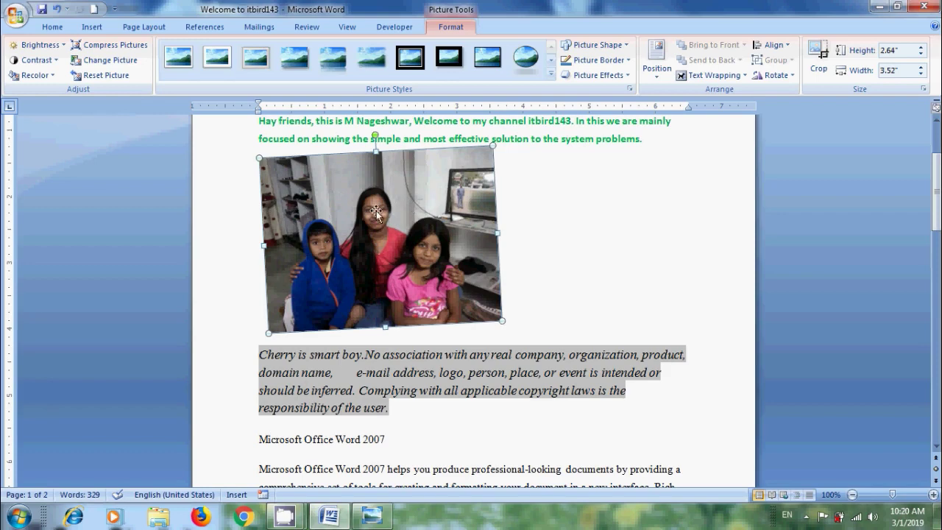
{"action": "left_click_drag", "start_coordinate": [375, 211], "coordinate": [424, 406]}
Undo the drag, then cut the photo and paste it at the end of the italic paragraph.
{"action": "left_click", "coordinate": [56, 9]}
{"action": "right_click", "coordinate": [429, 253]}
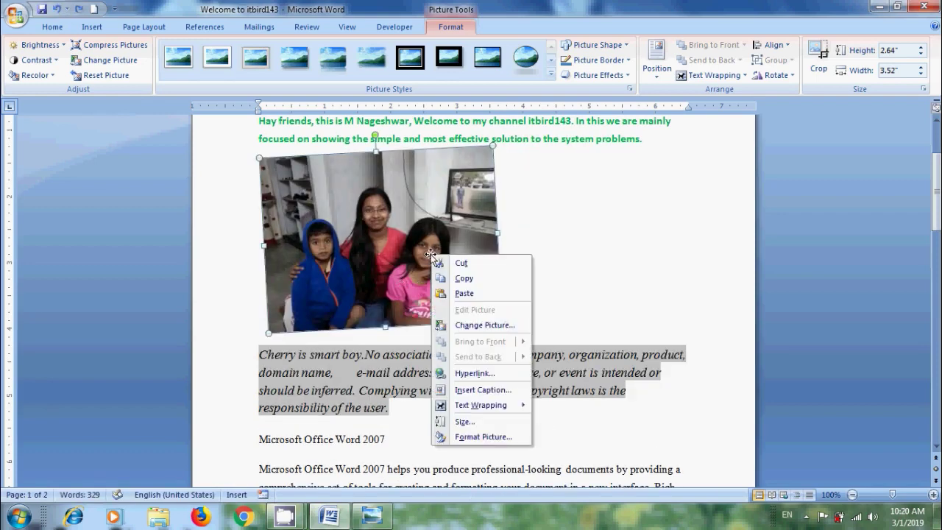
{"action": "left_click", "coordinate": [505, 265]}
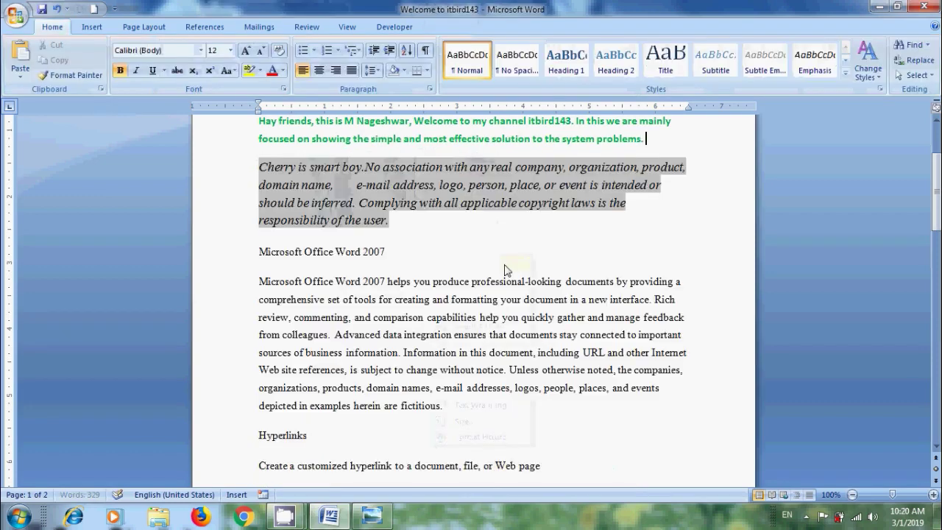
{"action": "left_click", "coordinate": [396, 222]}
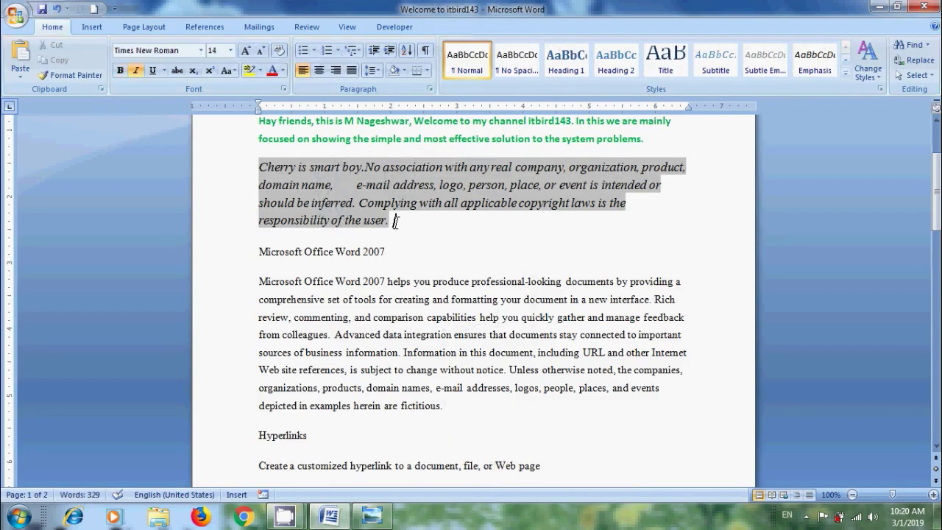
{"action": "right_click", "coordinate": [395, 222]}
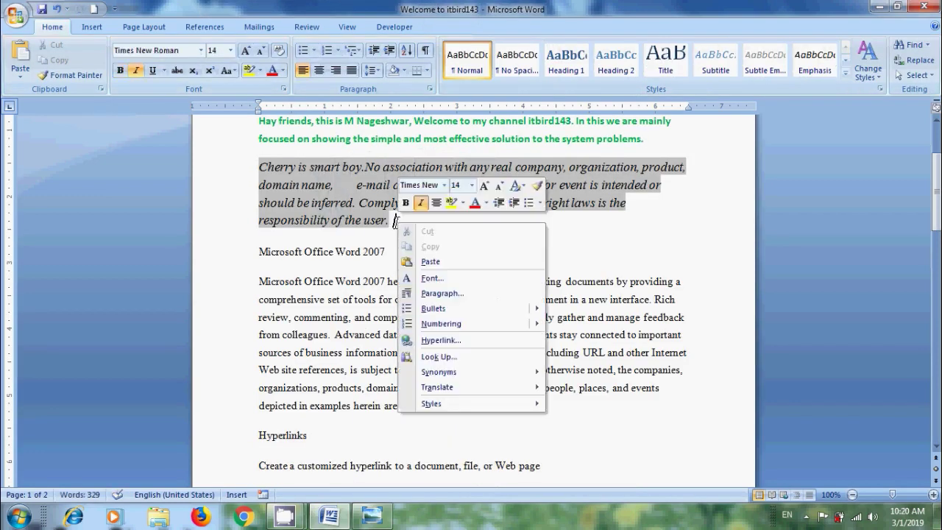
{"action": "left_click", "coordinate": [456, 272]}
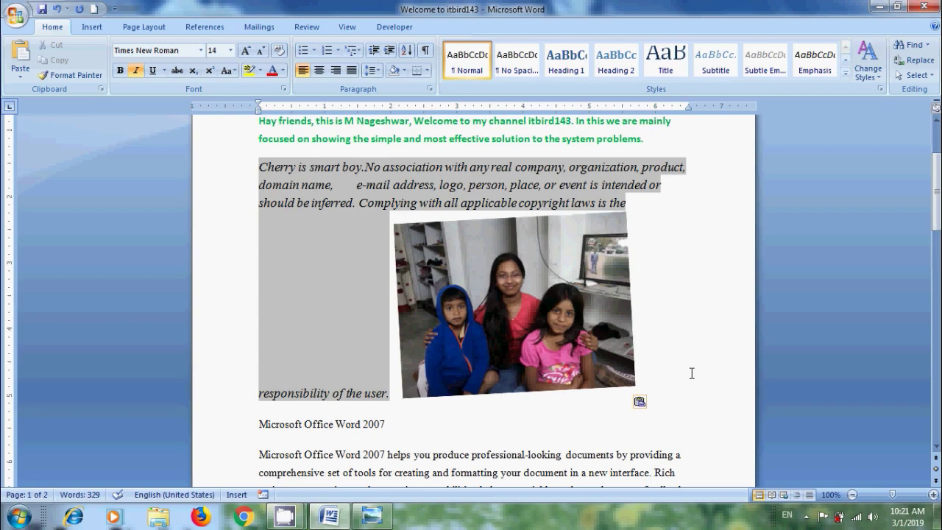
Paste two extra copies of the photo, then undo both to keep a single copy.
{"action": "right_click", "coordinate": [645, 380]}
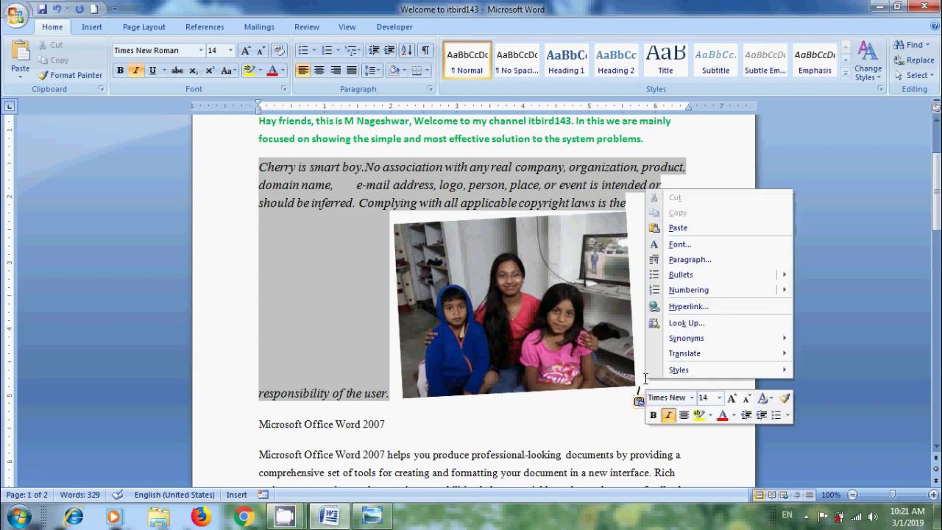
{"action": "left_click", "coordinate": [682, 230]}
{"action": "right_click", "coordinate": [528, 250]}
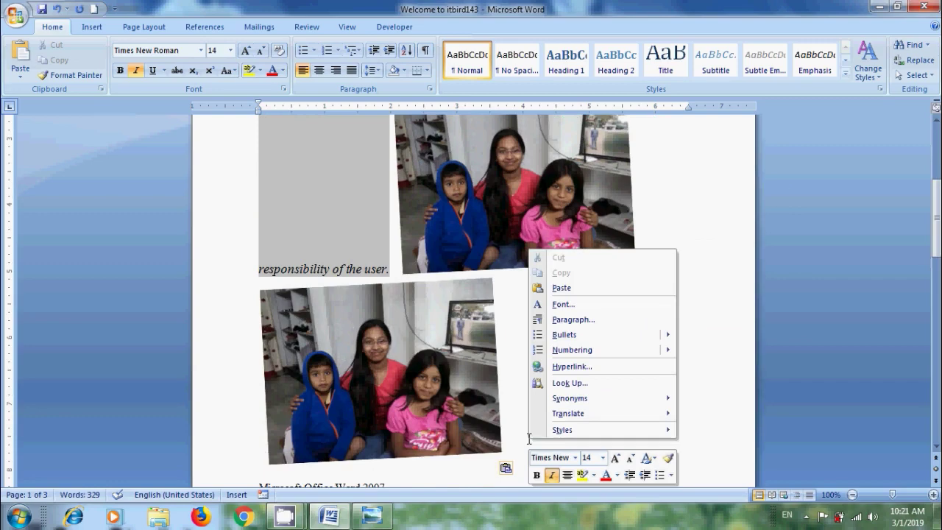
{"action": "left_click", "coordinate": [575, 289]}
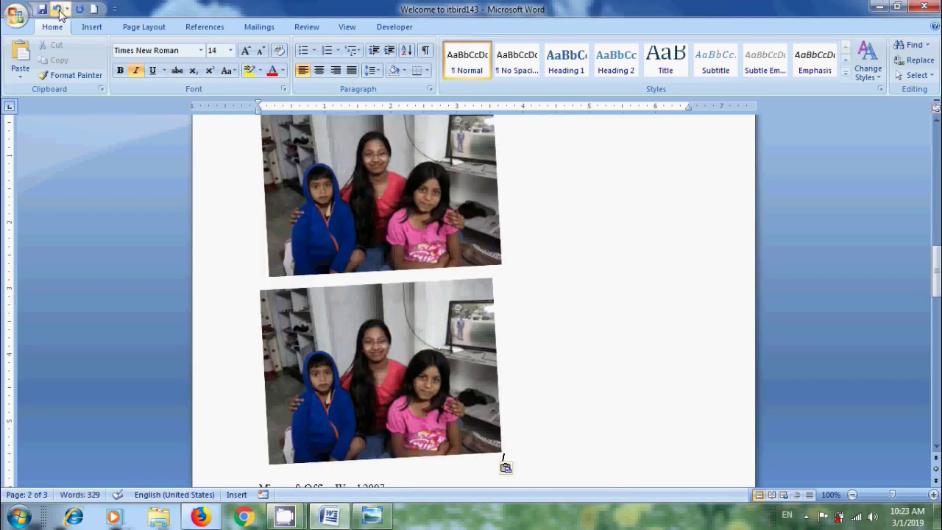
{"action": "left_click", "coordinate": [59, 12]}
{"action": "left_click", "coordinate": [58, 11]}
{"action": "left_click_drag", "start_coordinate": [936, 265], "coordinate": [936, 246]}
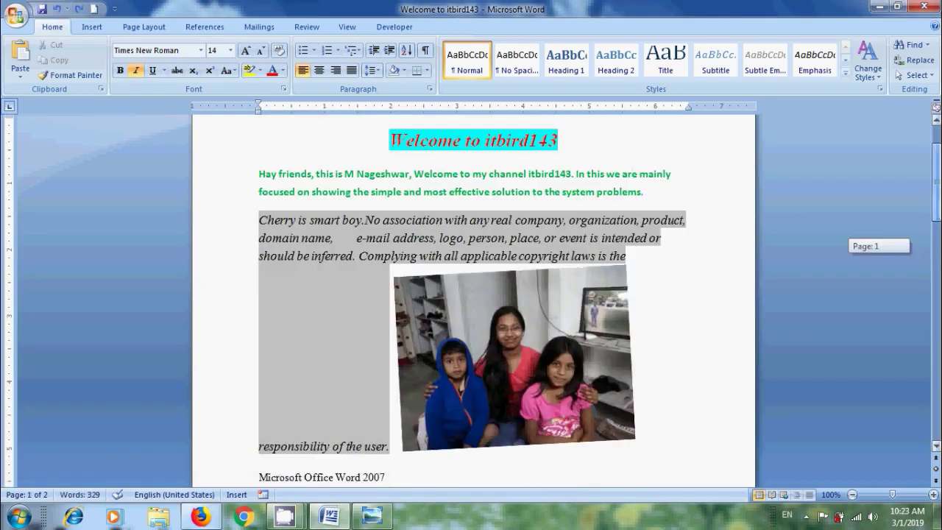
Copy the first video's thumbnail image from the Firefox YouTube Video Manager and return to Word.
{"action": "left_click", "coordinate": [200, 517]}
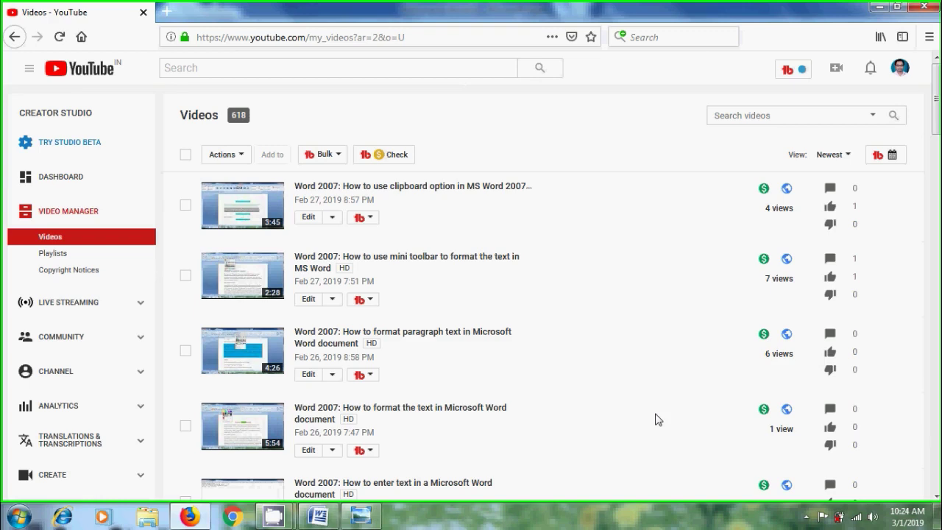
{"action": "right_click", "coordinate": [244, 201]}
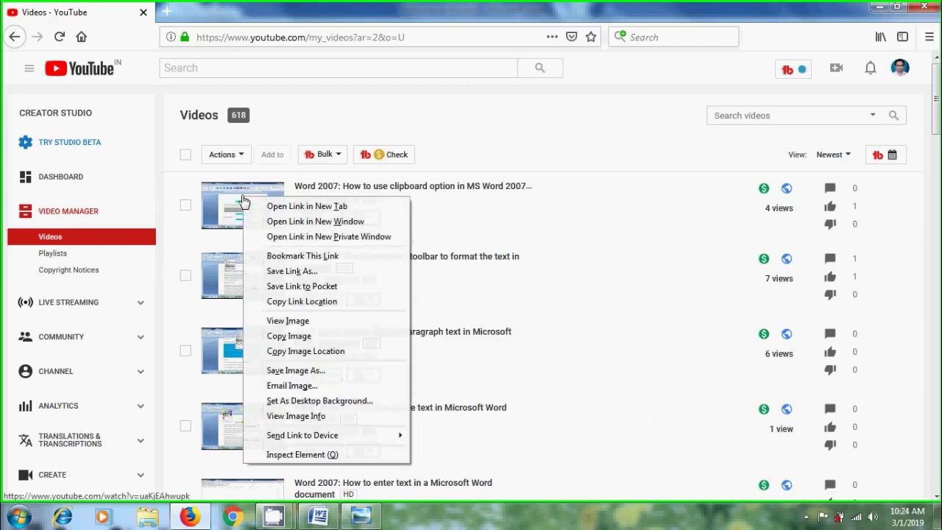
{"action": "left_click", "coordinate": [304, 340]}
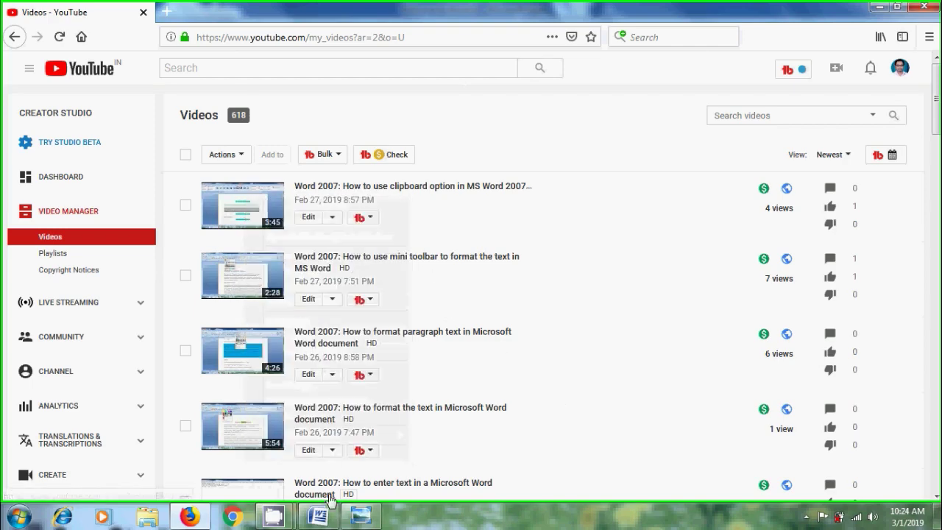
{"action": "left_click", "coordinate": [318, 516]}
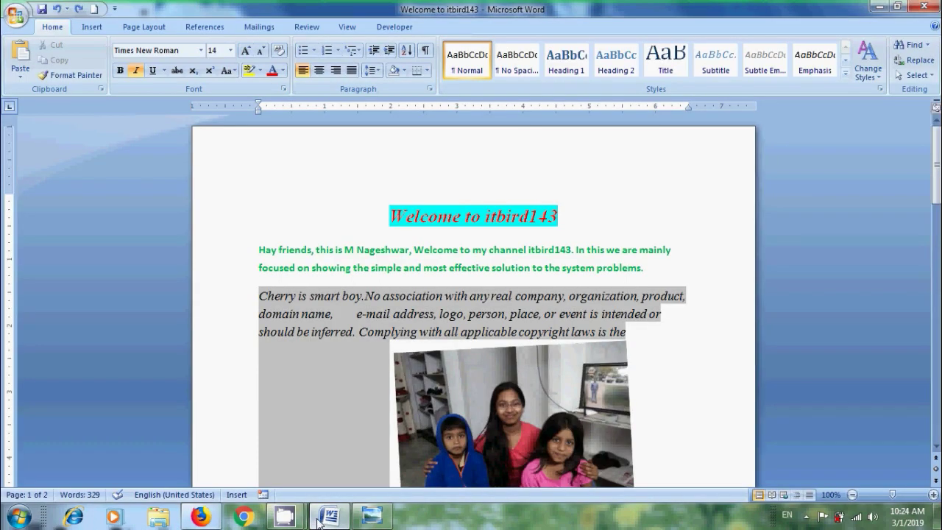
Paste the YouTube thumbnail after 'problems.' in the intro, then bring up the Inserting Pictures title image.
{"action": "left_click", "coordinate": [647, 269]}
{"action": "right_click", "coordinate": [648, 269]}
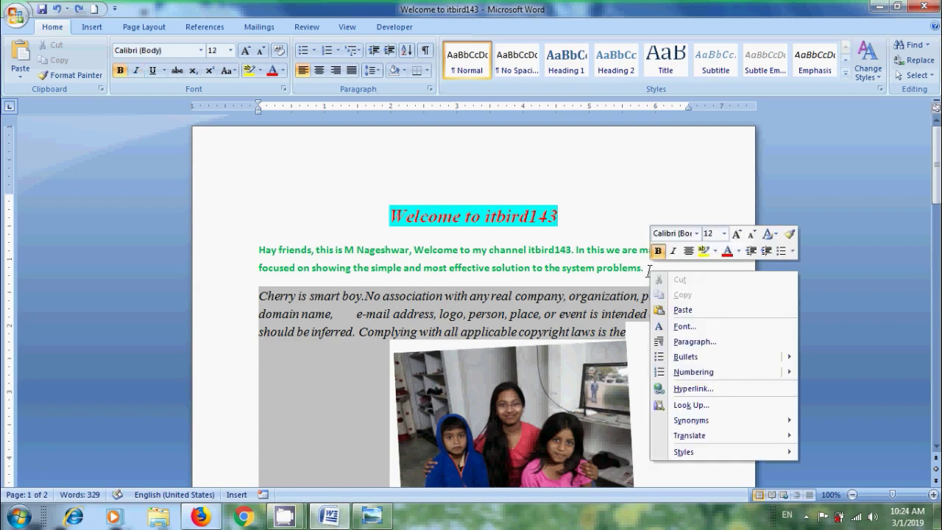
{"action": "left_click", "coordinate": [682, 310]}
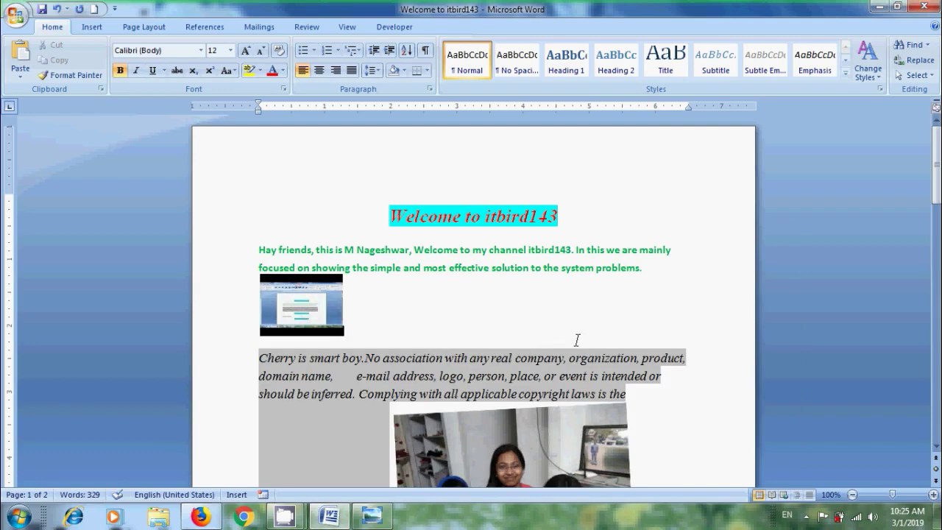
{"action": "left_click", "coordinate": [372, 516]}
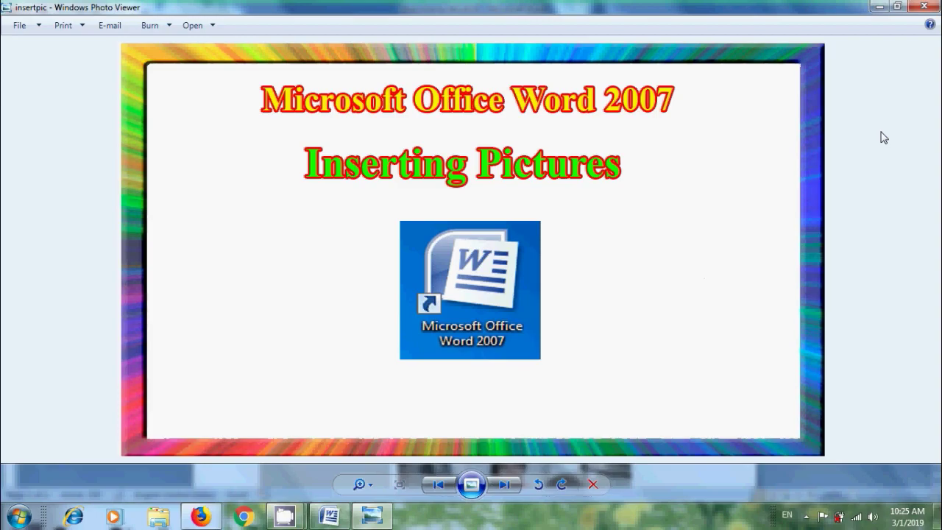
Minimize Photo Viewer, Word and Firefox to reveal the desktop.
{"action": "left_click", "coordinate": [879, 6]}
{"action": "left_click", "coordinate": [878, 6]}
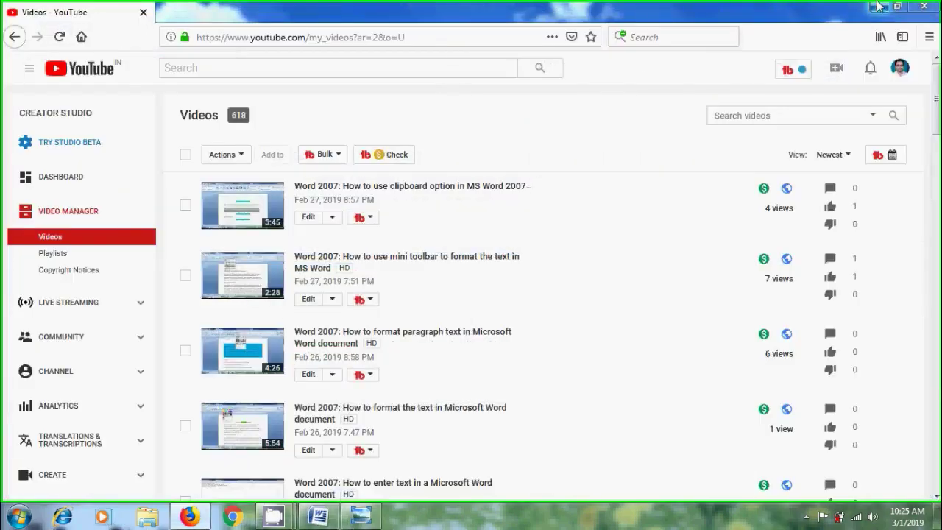
{"action": "left_click", "coordinate": [878, 6]}
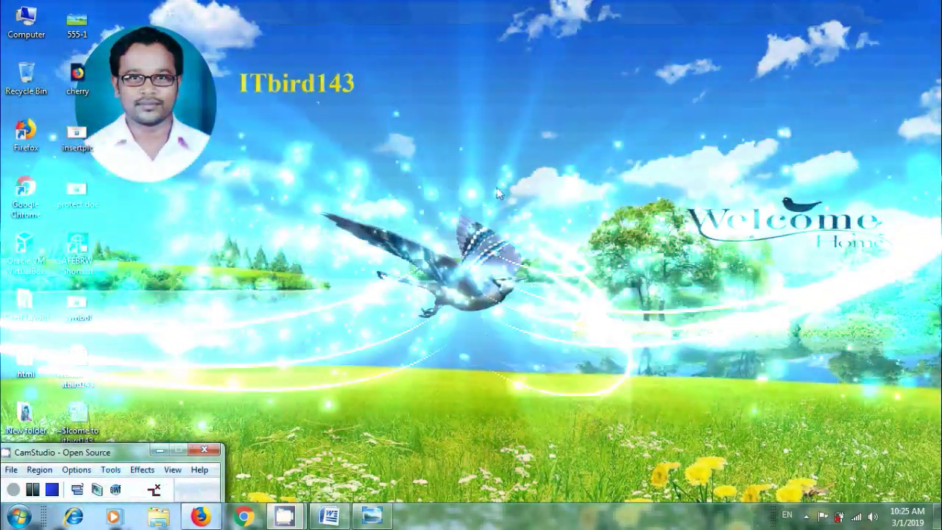